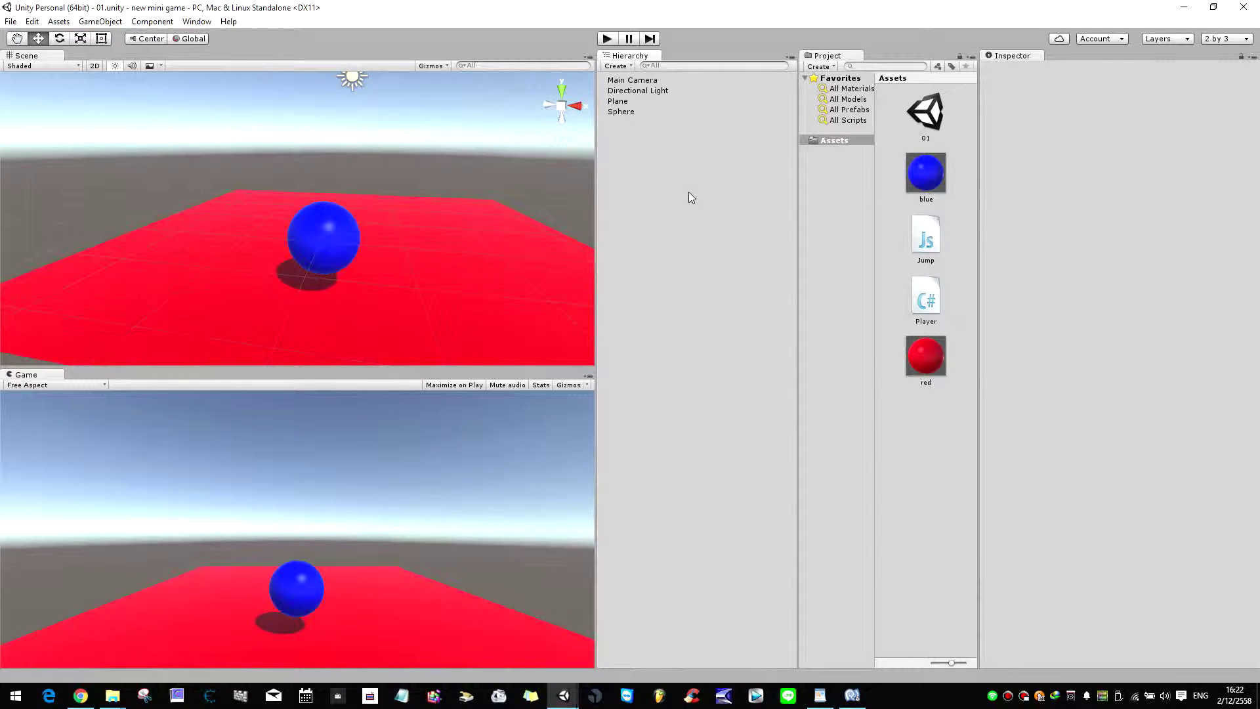
# - Add a Cube via 3D Object > Cube in the Hierarchy context menu
pyautogui.rightClick(690, 193)
pyautogui.moveTo(727, 319)
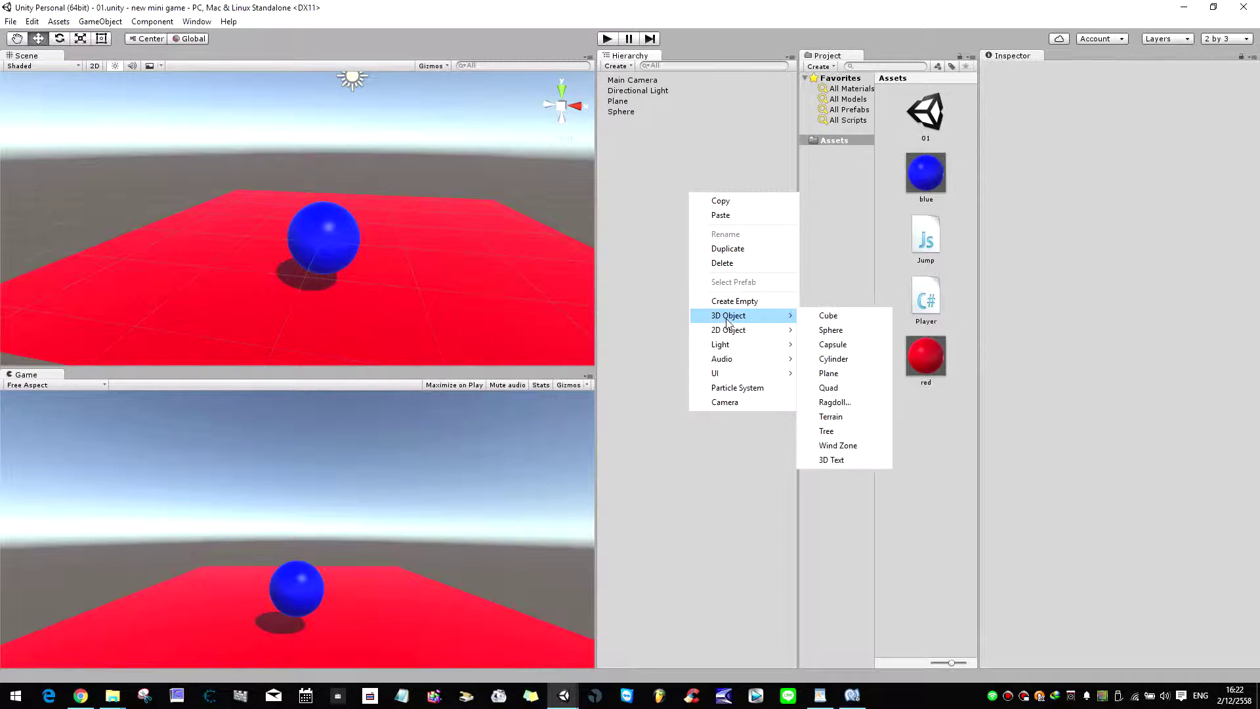
pyautogui.click(828, 316)
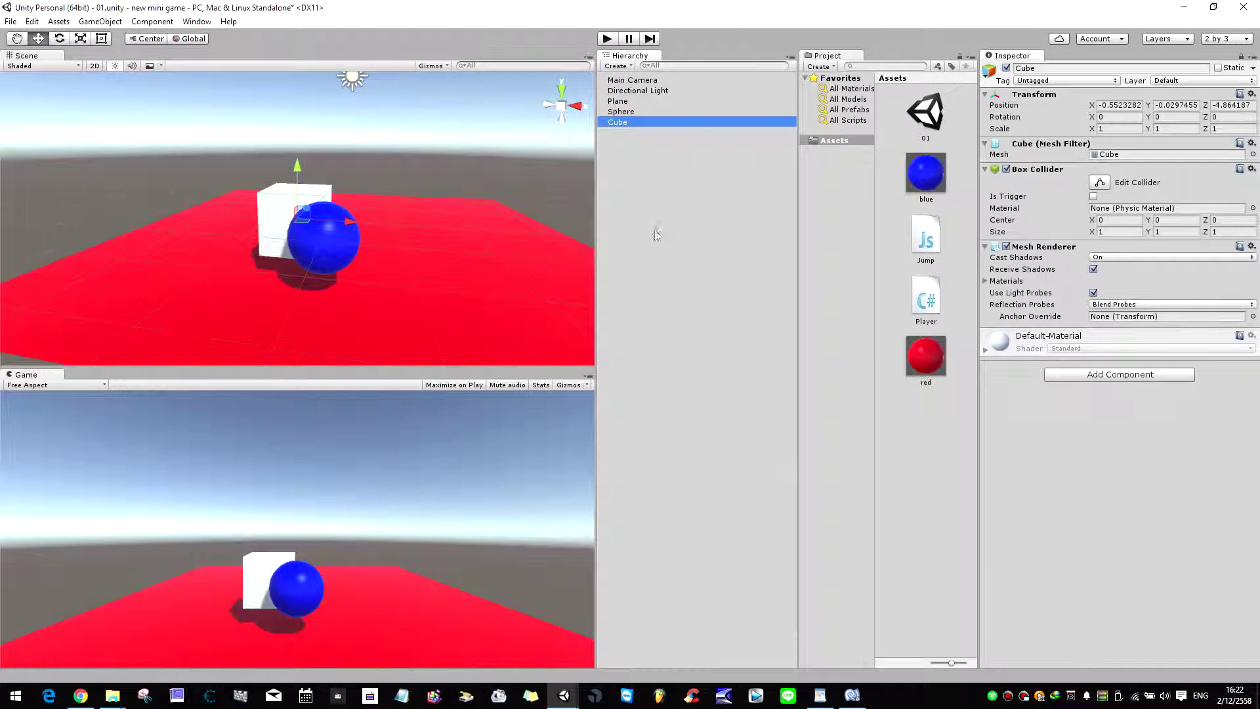
# - Move the cube right and up to Position X 2.565, Y 0.508 beside the sphere
pyautogui.moveTo(338, 222); pyautogui.dragTo(555, 234)
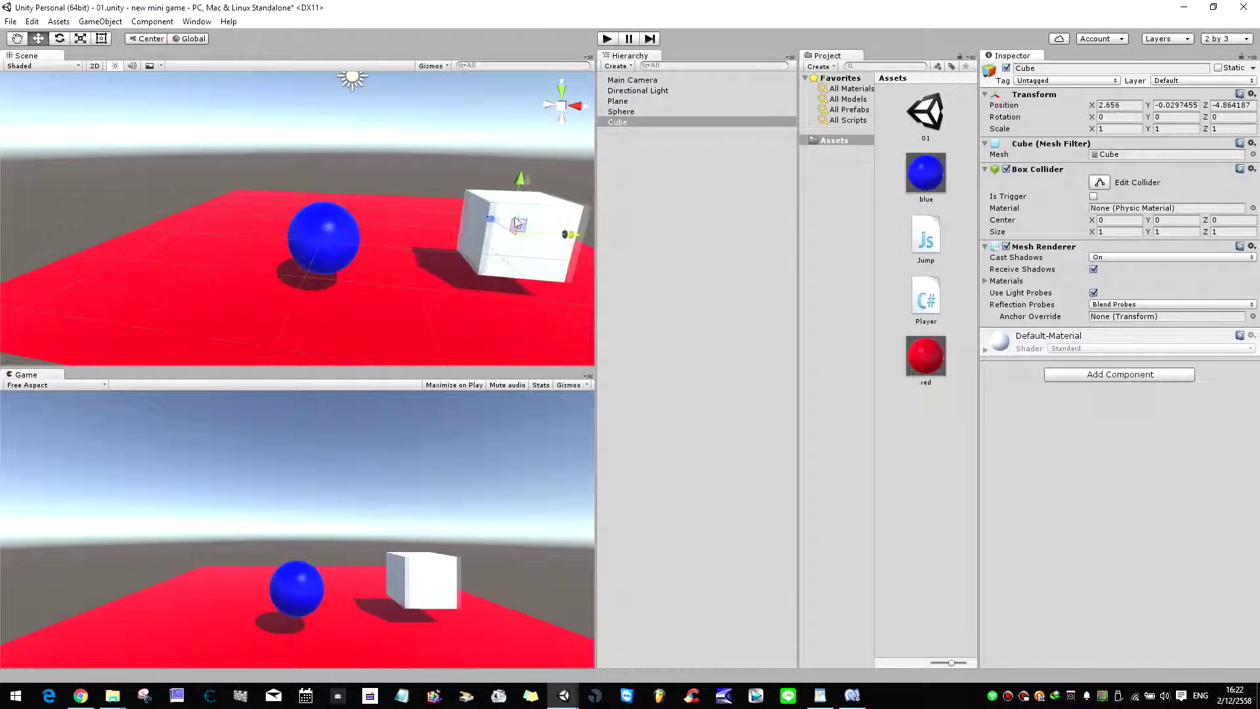
pyautogui.moveTo(518, 191); pyautogui.dragTo(526, 152)
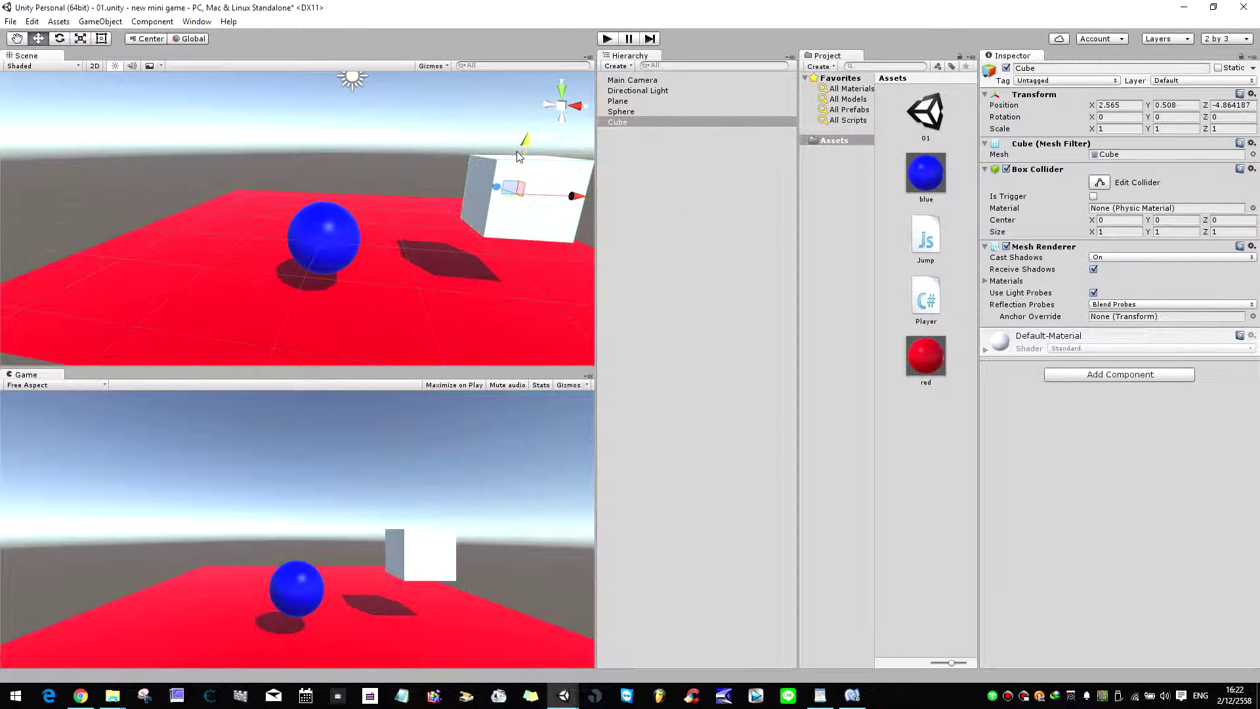
pyautogui.moveTo(396, 195)
pyautogui.keyDown('alt'); pyautogui.mouseDown()
pyautogui.moveTo(443, 175)
pyautogui.moveTo(437, 198)
pyautogui.mouseUp(); pyautogui.keyUp('alt')
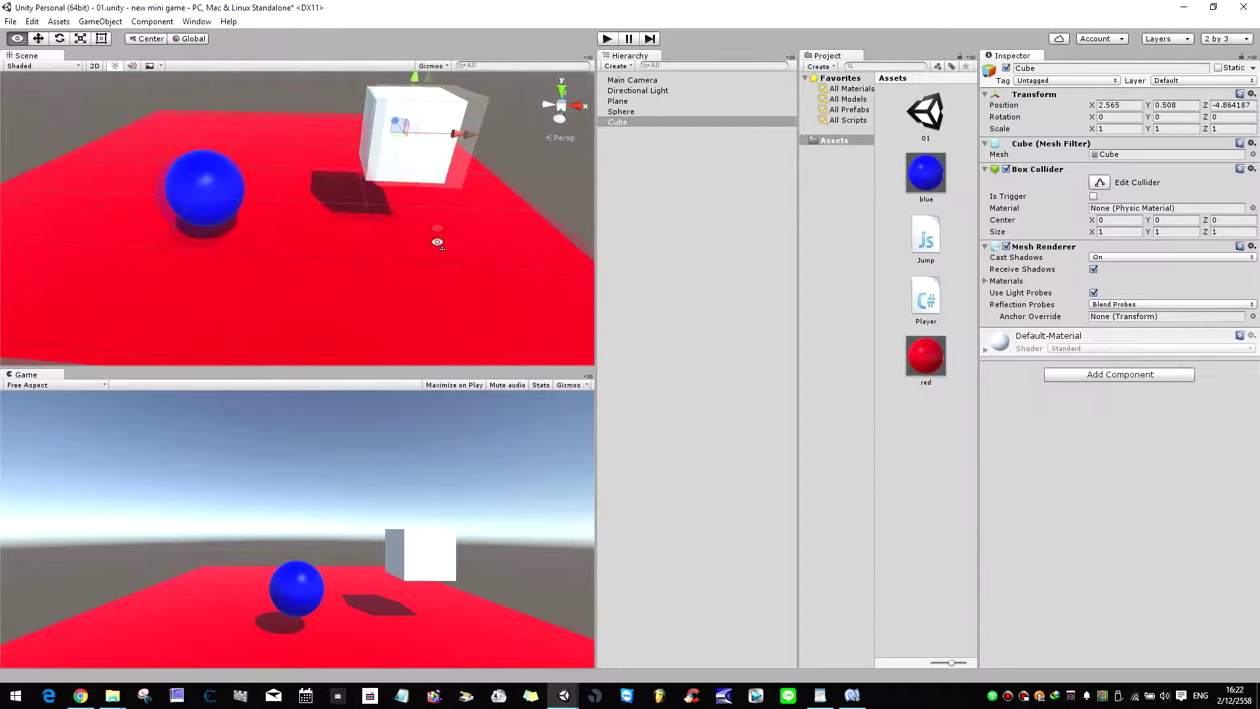
pyautogui.keyDown('alt'); pyautogui.moveTo(437, 199); pyautogui.dragTo(443, 194); pyautogui.keyUp('alt')
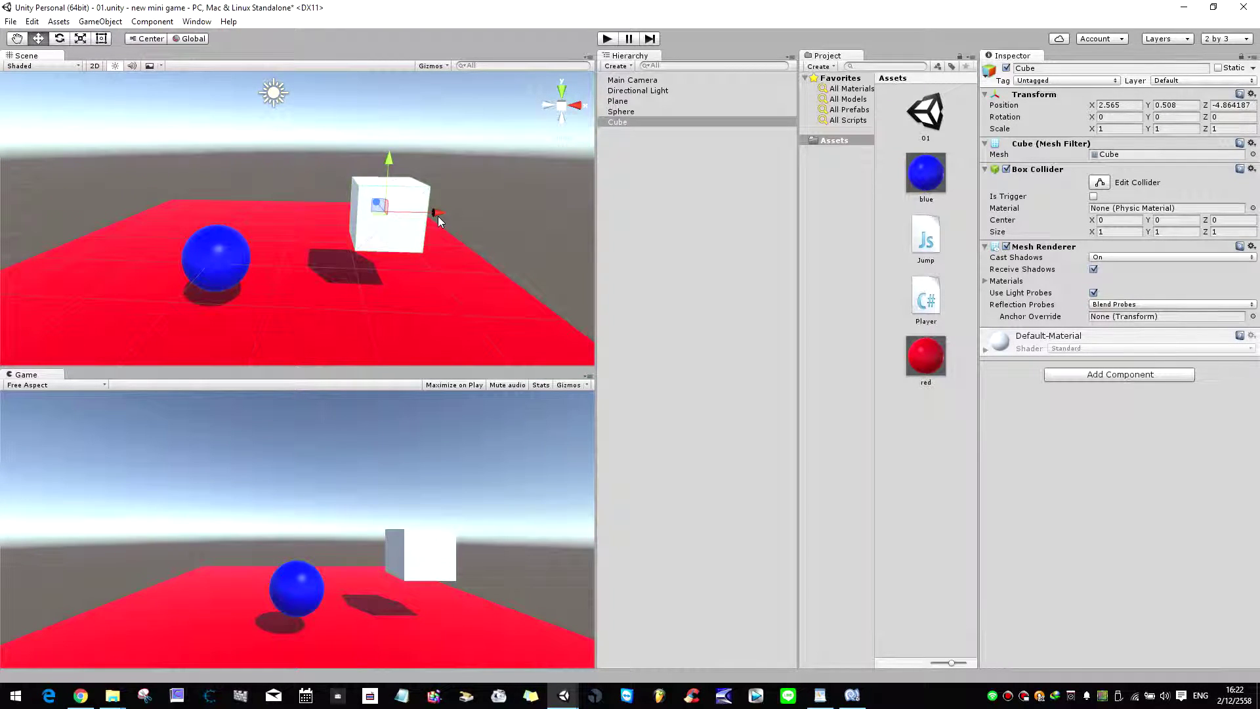
# - Scale the cube uniformly to about 0.953 on all axes
pyautogui.press('e')
pyautogui.press('r')
pyautogui.moveTo(387, 213); pyautogui.dragTo(403, 213)
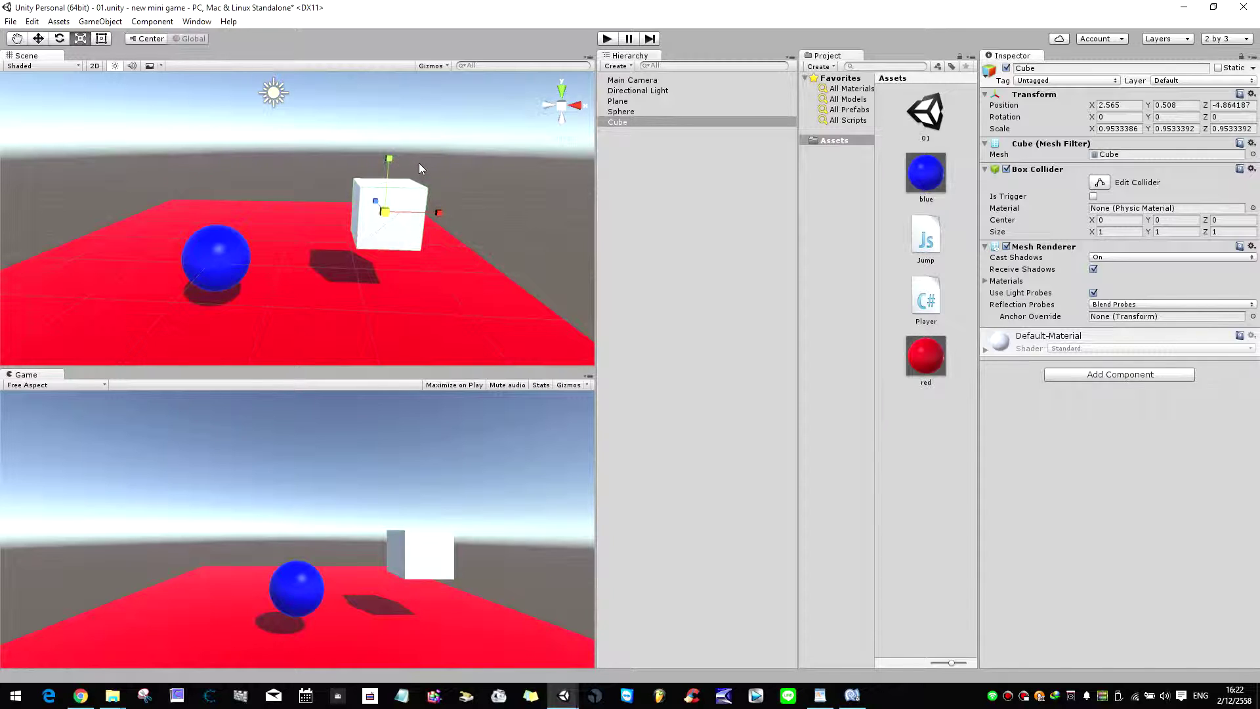
# - Reframe the view and reposition the cube to X 2.5, Y 0.6
pyautogui.click(16, 39)
pyautogui.moveTo(316, 169)
pyautogui.mouseDown()
pyautogui.moveTo(324, 145)
pyautogui.moveTo(300, 105)
pyautogui.moveTo(288, 128)
pyautogui.mouseUp()
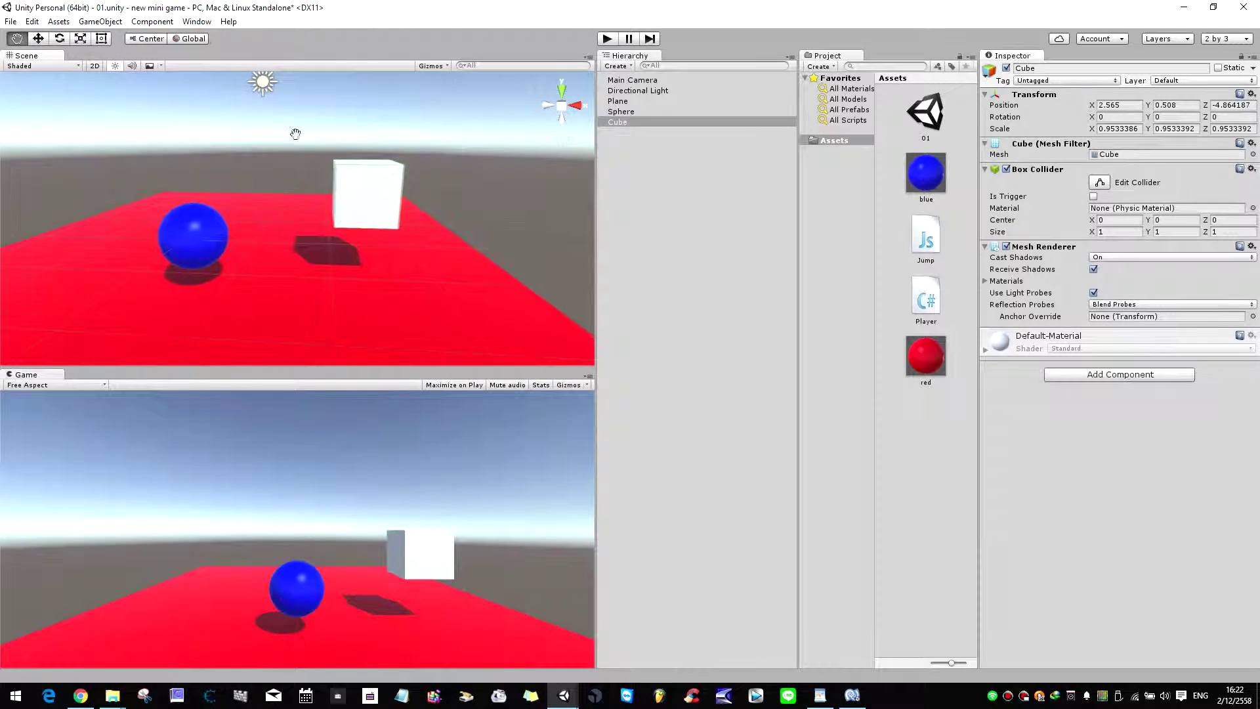
pyautogui.click(36, 40)
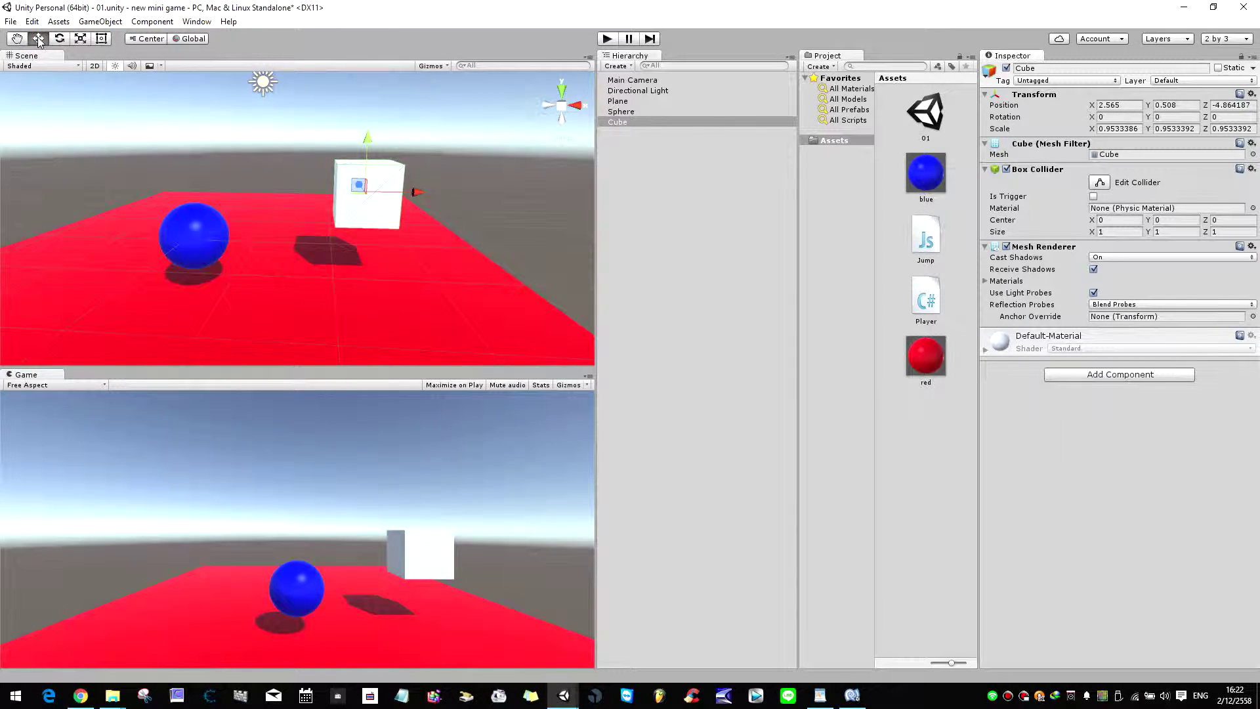
pyautogui.click(265, 183)
pyautogui.click(384, 191)
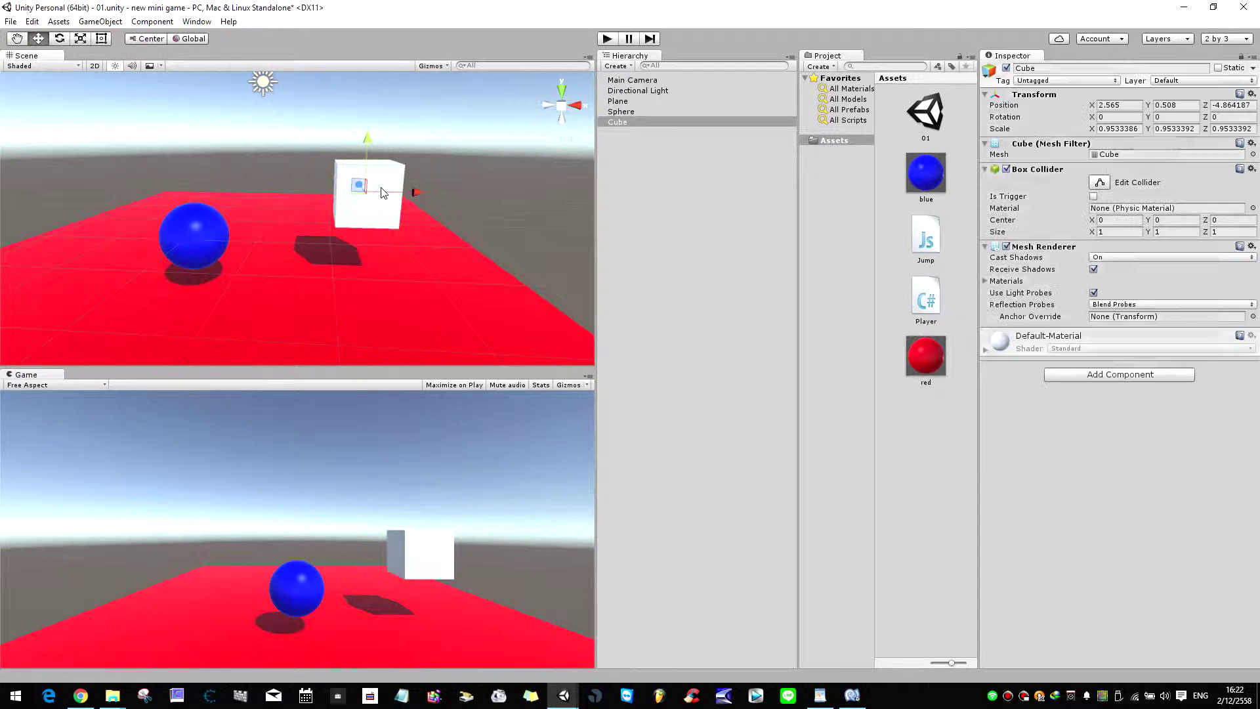
pyautogui.moveTo(368, 140)
pyautogui.mouseDown()
pyautogui.moveTo(405, 185)
pyautogui.moveTo(361, 212)
pyautogui.mouseUp()
# - Undo the cube's rotation so it stays 0 on all axes
pyautogui.click(59, 38)
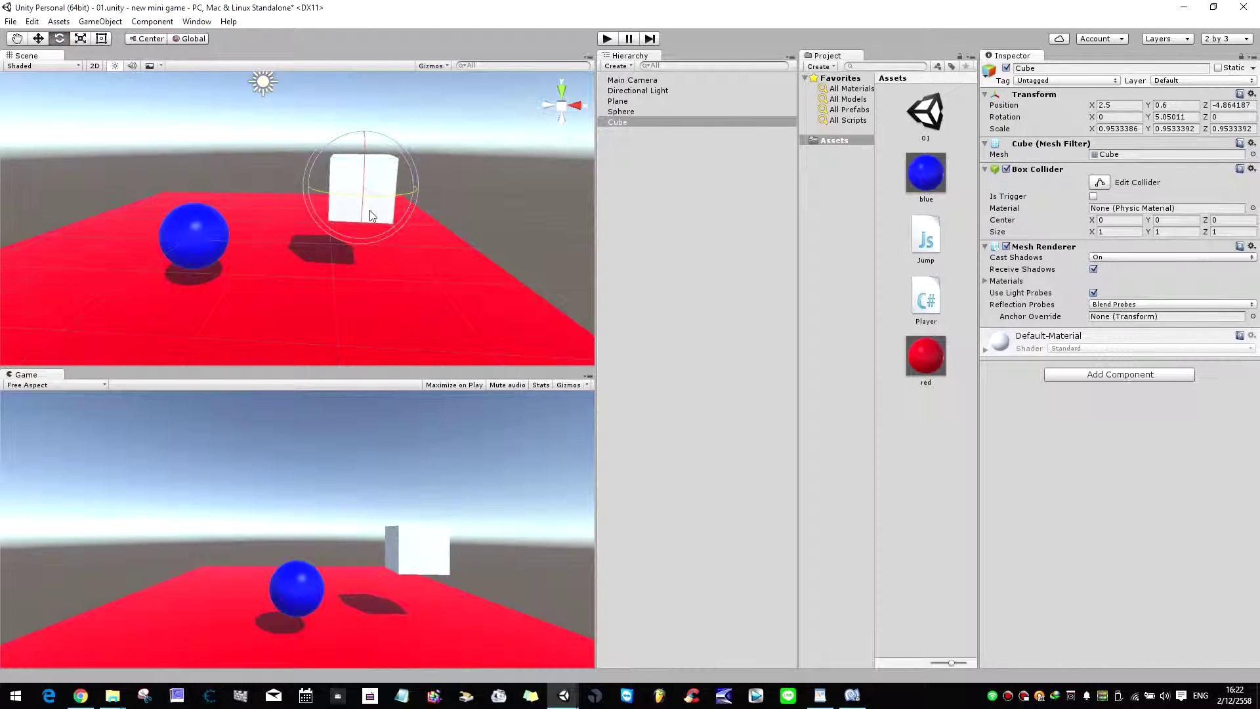
pyautogui.hotkey('ctrl', 'z')
pyautogui.click(80, 39)
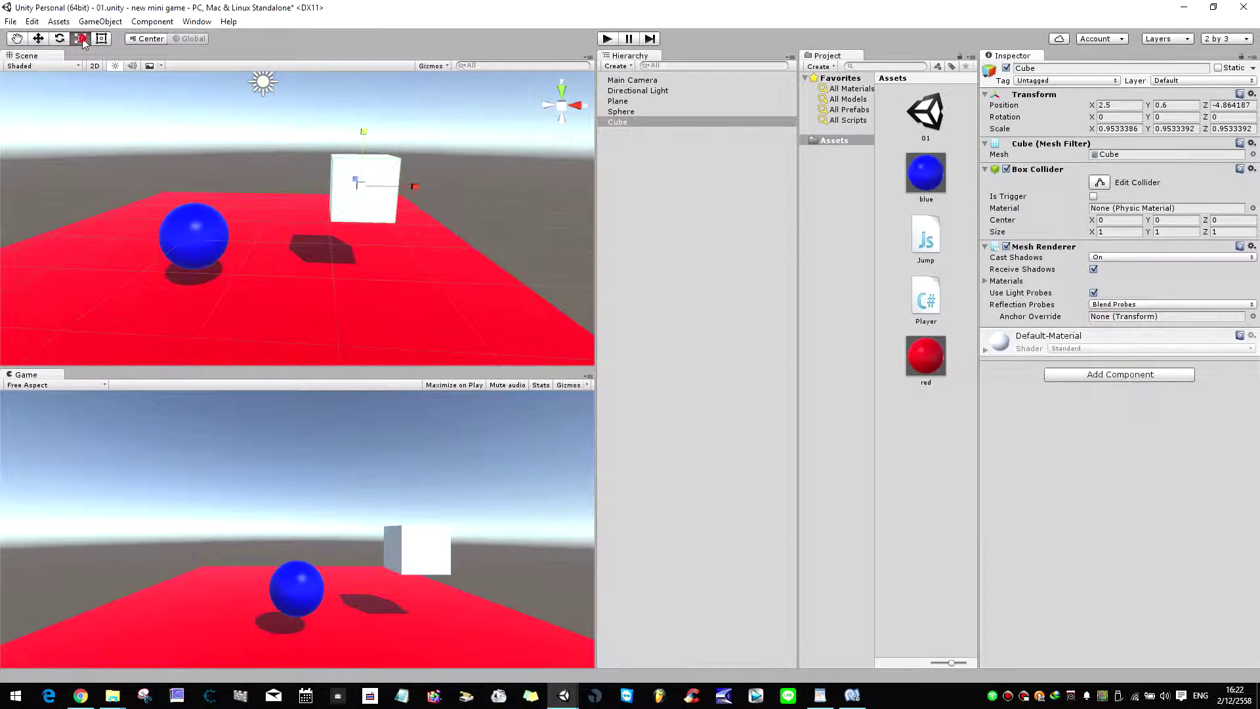
# - Enlarge the cube to about X 2.52, Y 2.94, Z 2.69 scale
pyautogui.moveTo(365, 132)
pyautogui.mouseDown()
pyautogui.moveTo(366, 120)
pyautogui.moveTo(365, 150)
pyautogui.mouseUp()
pyautogui.moveTo(414, 187); pyautogui.dragTo(454, 196)
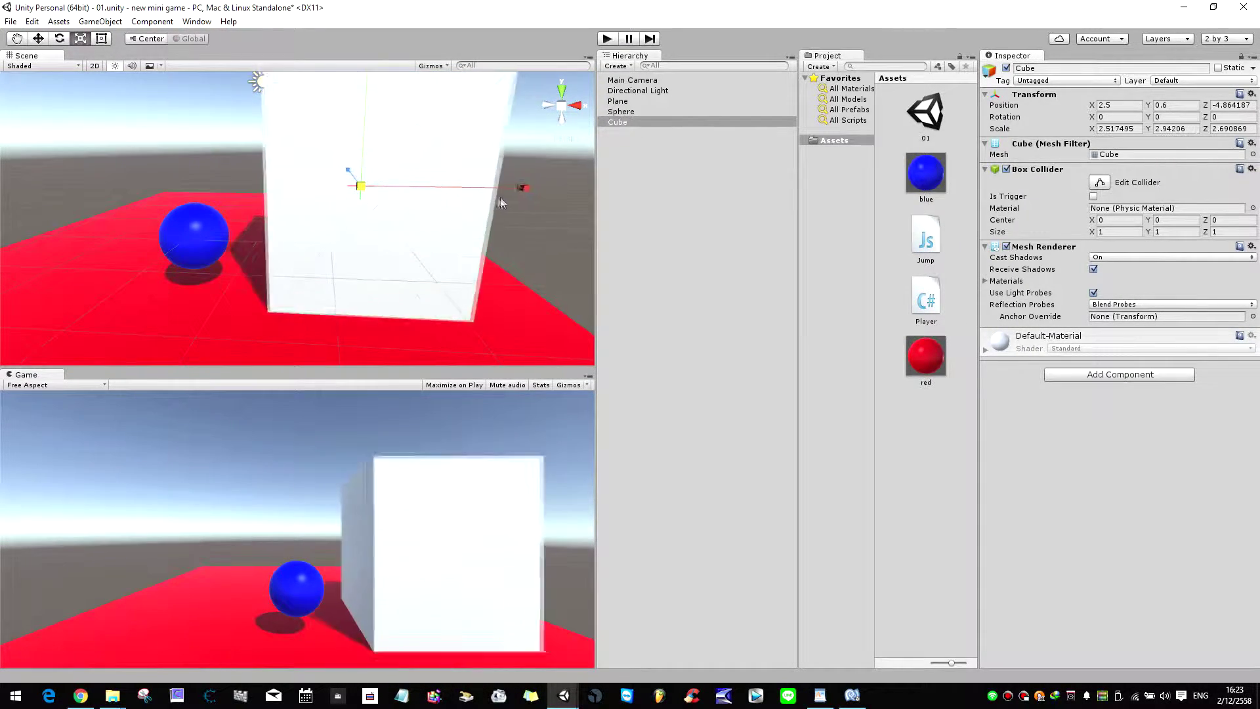